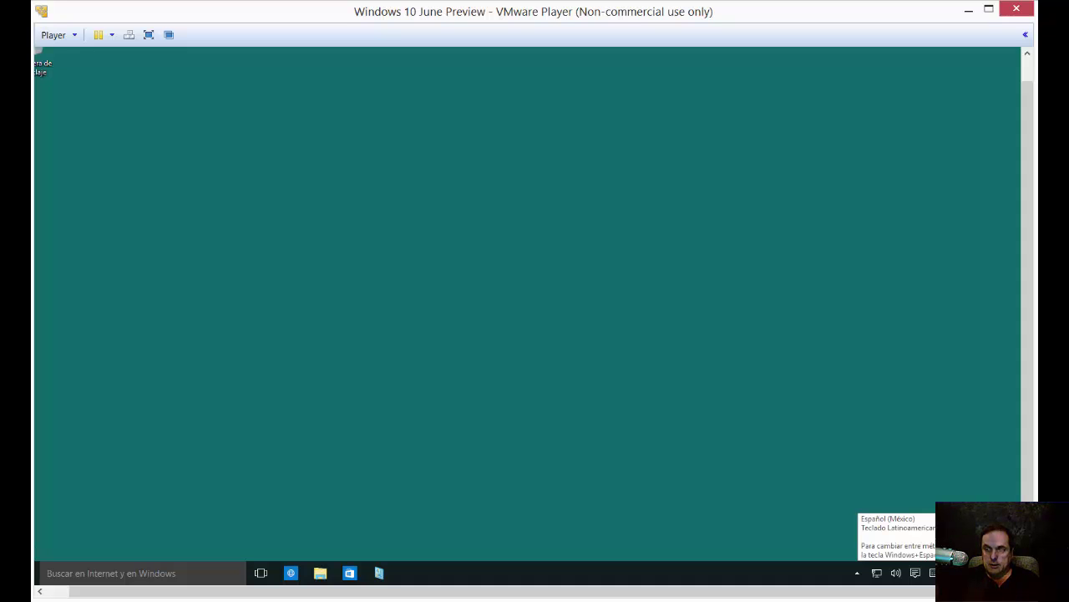
Scroll the VMware view fully left so the Recycle Bin and desktop edge show
{"action": "right_click", "coordinate": [933, 572]}
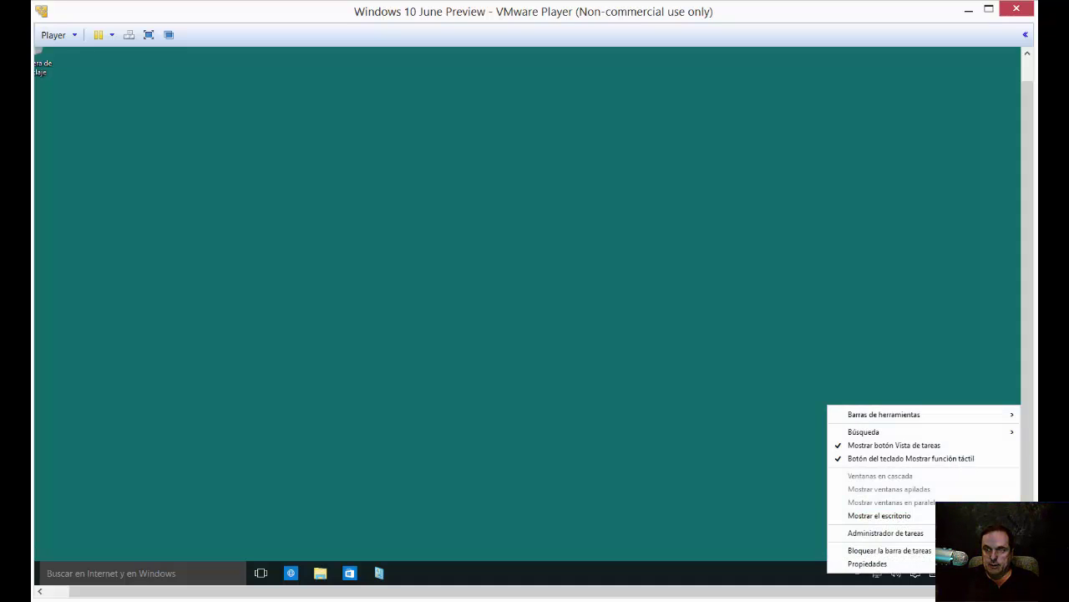
{"action": "left_click", "coordinate": [755, 505]}
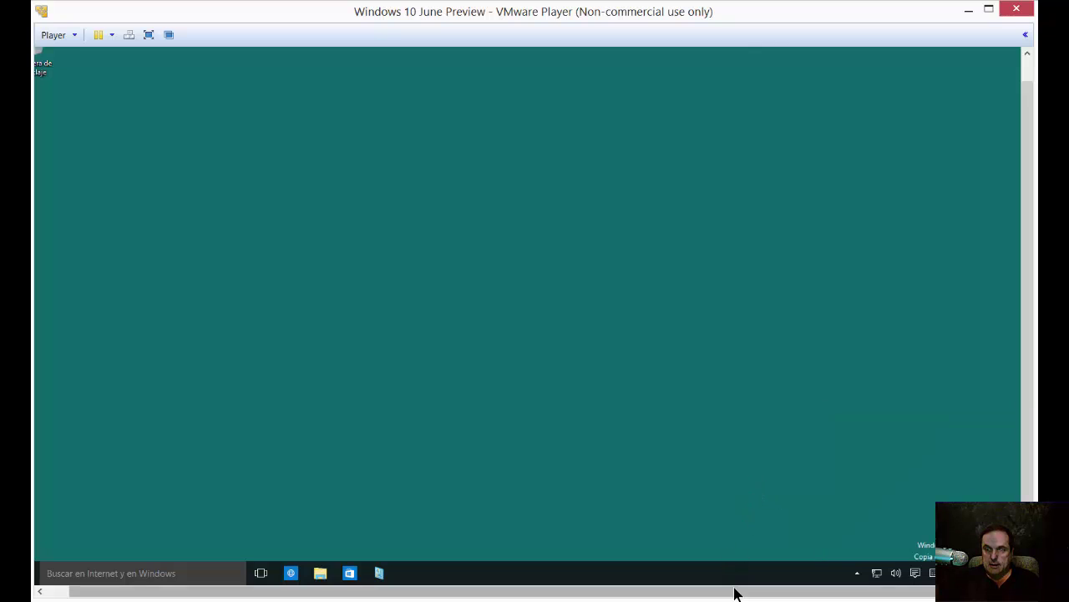
{"action": "left_click_drag", "start_coordinate": [735, 593], "coordinate": [626, 593]}
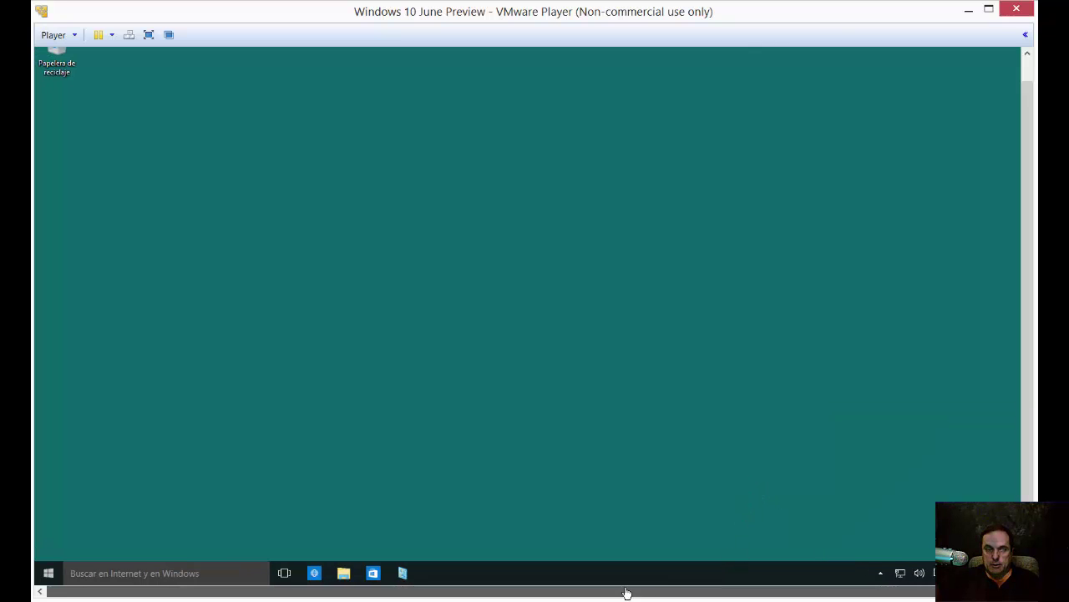
Launch Panel de control from the Start button's Win+X menu
{"action": "right_click", "coordinate": [52, 580]}
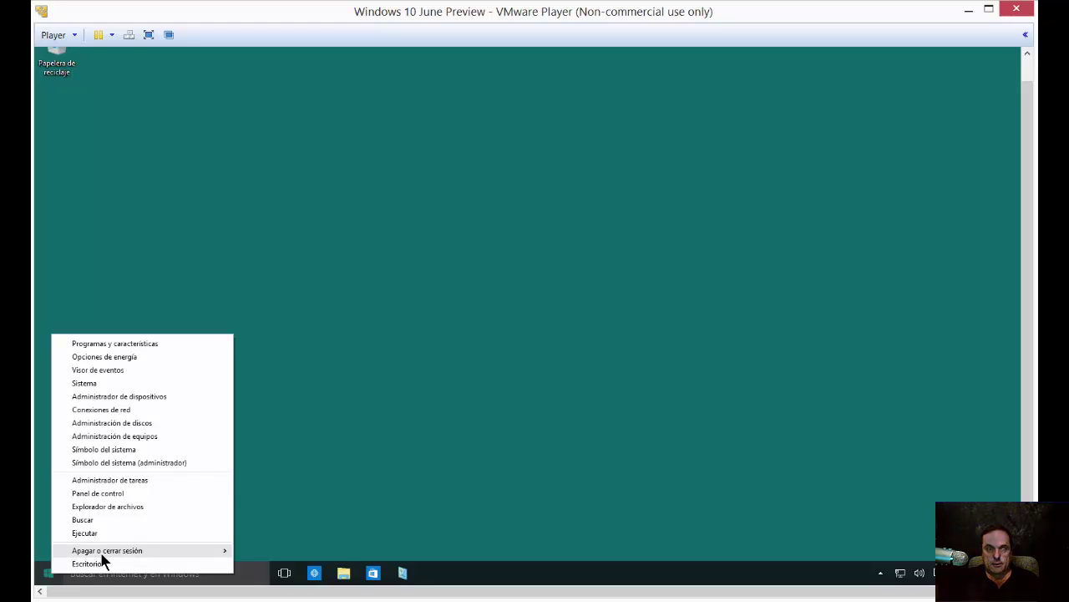
{"action": "left_click", "coordinate": [107, 495]}
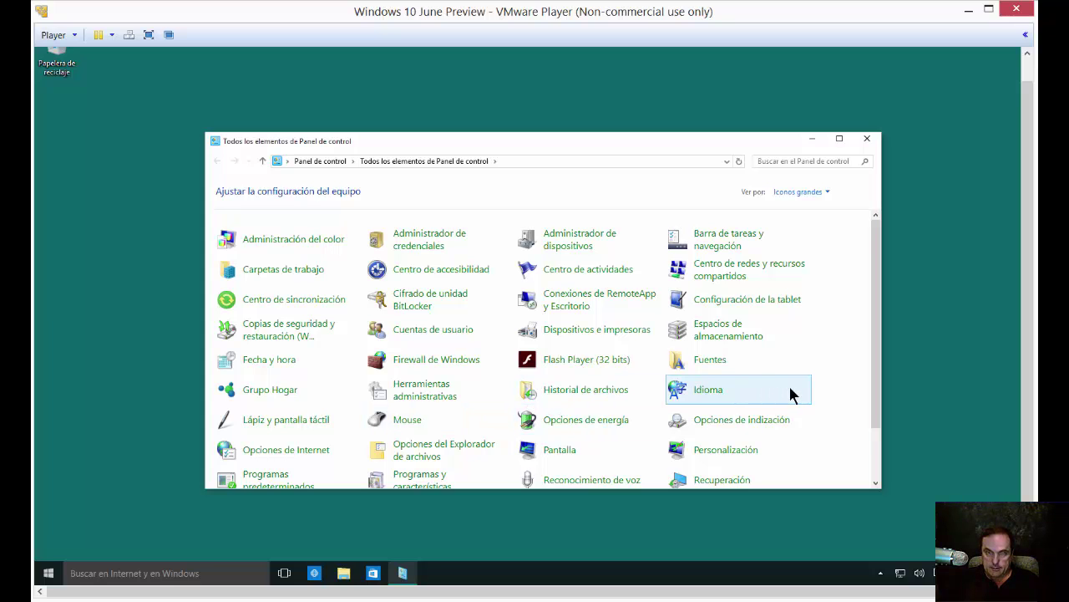
Find Idioma in the Control Panel items list and open it
{"action": "scroll", "coordinate": [810, 392], "scroll_direction": "down", "scroll_amount": 1}
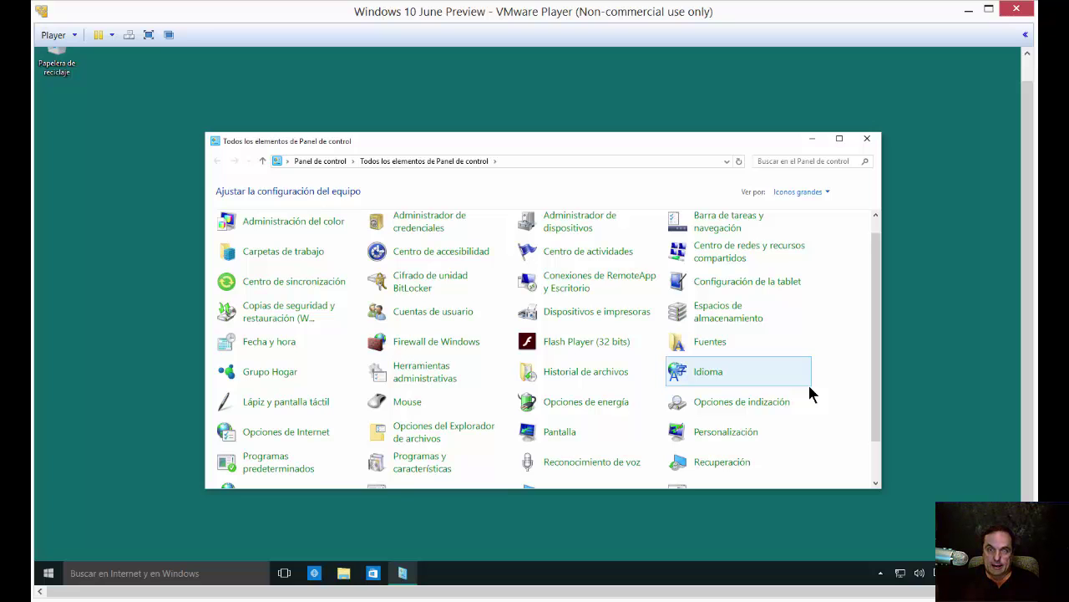
{"action": "scroll", "coordinate": [808, 387], "scroll_direction": "down", "scroll_amount": 1}
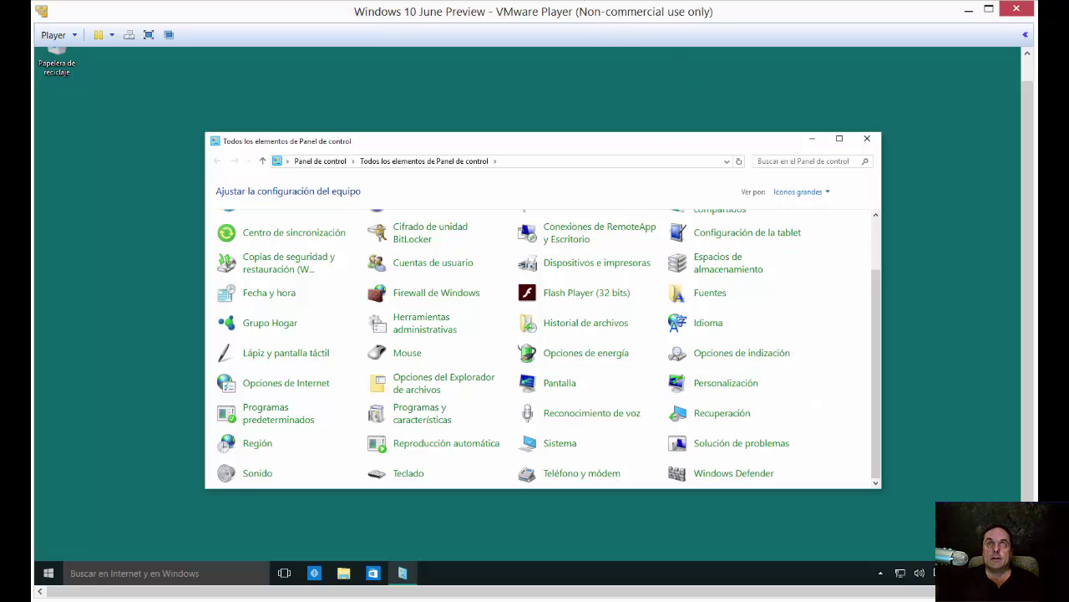
{"action": "scroll", "coordinate": [543, 347], "scroll_direction": "up", "scroll_amount": 2}
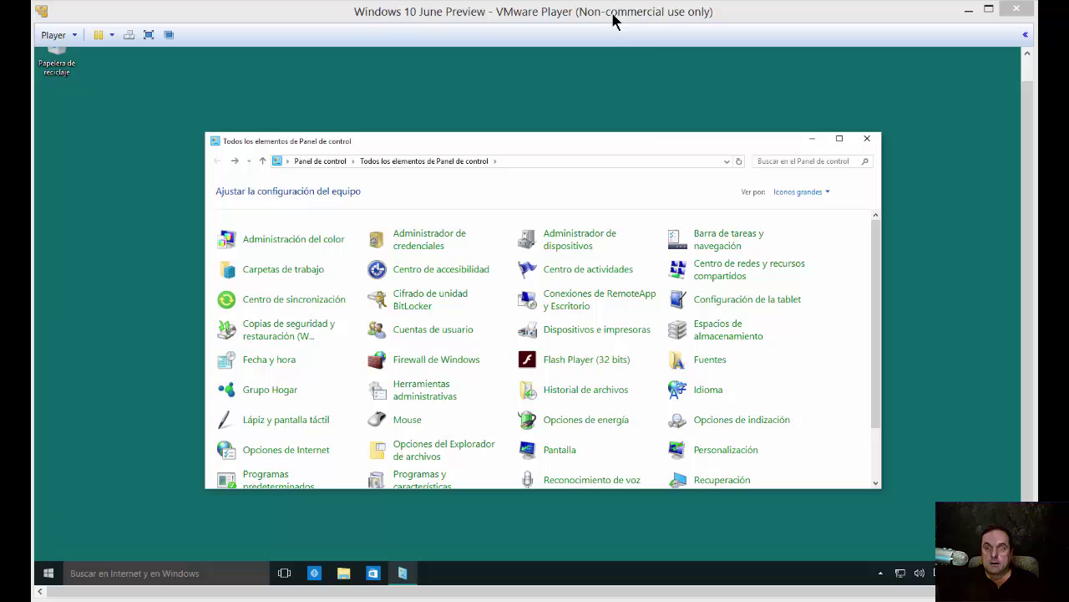
{"action": "left_click", "coordinate": [706, 391]}
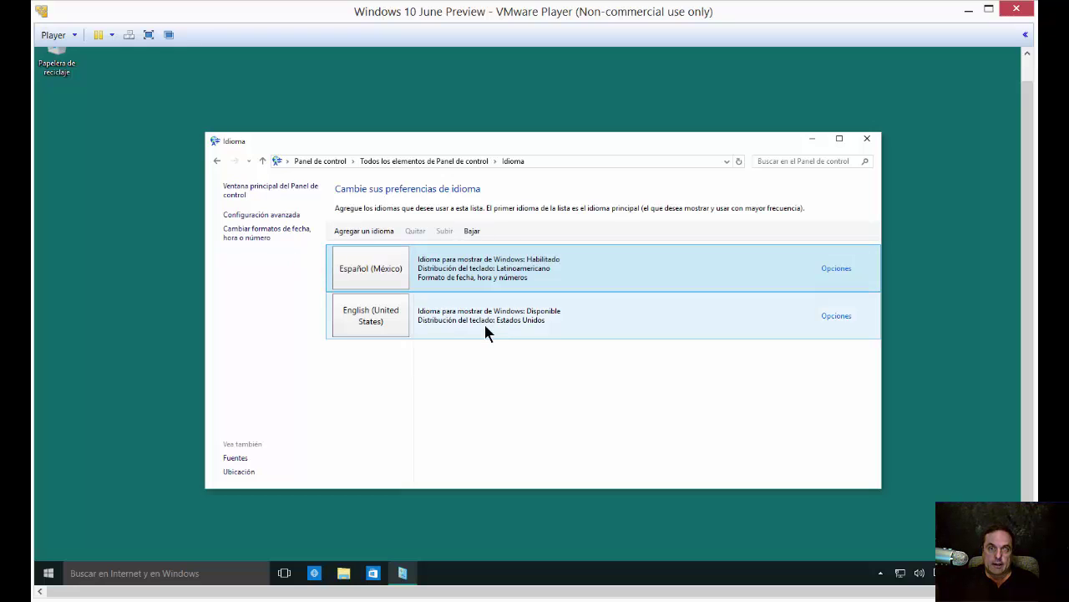
Move English (United States) above Español (México) with Subir
{"action": "left_click", "coordinate": [452, 329]}
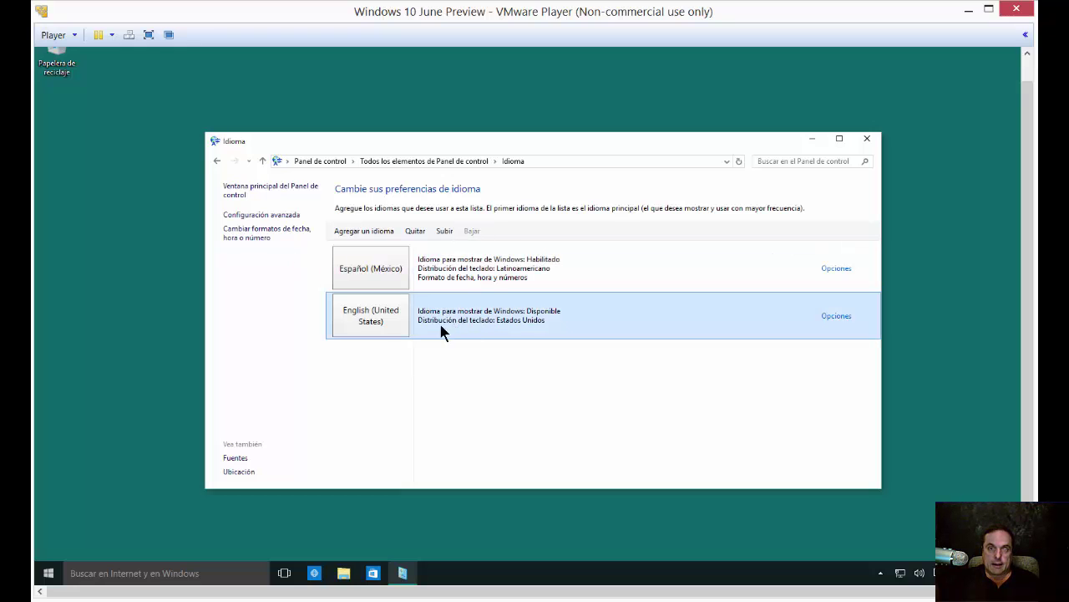
{"action": "left_click", "coordinate": [444, 233]}
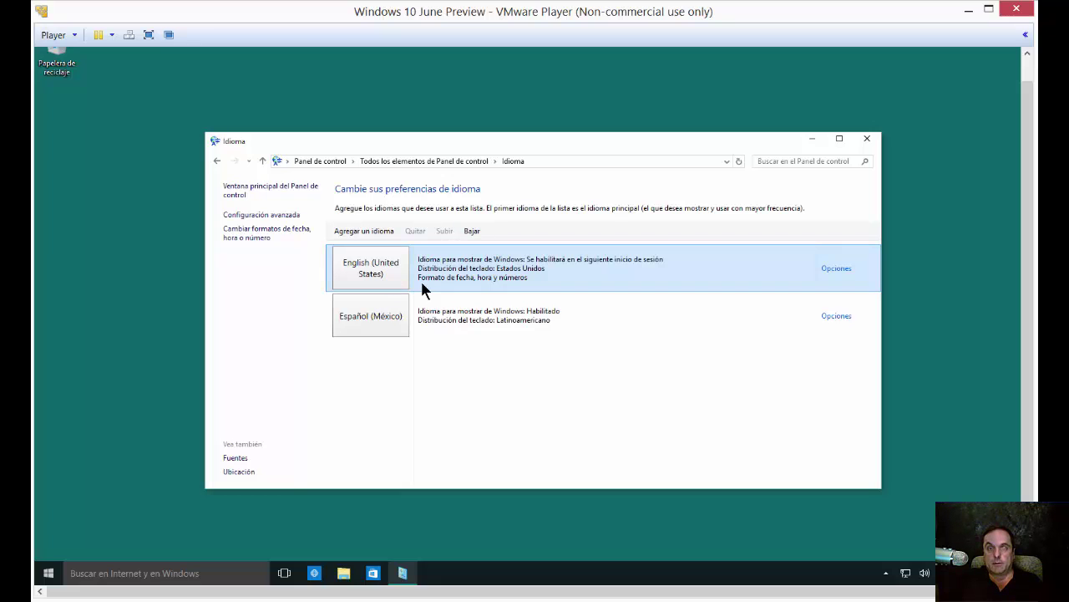
Browse the Agregar un idioma language grid, then switch to Chrome's 'English in Spanish' search
{"action": "left_click", "coordinate": [372, 232]}
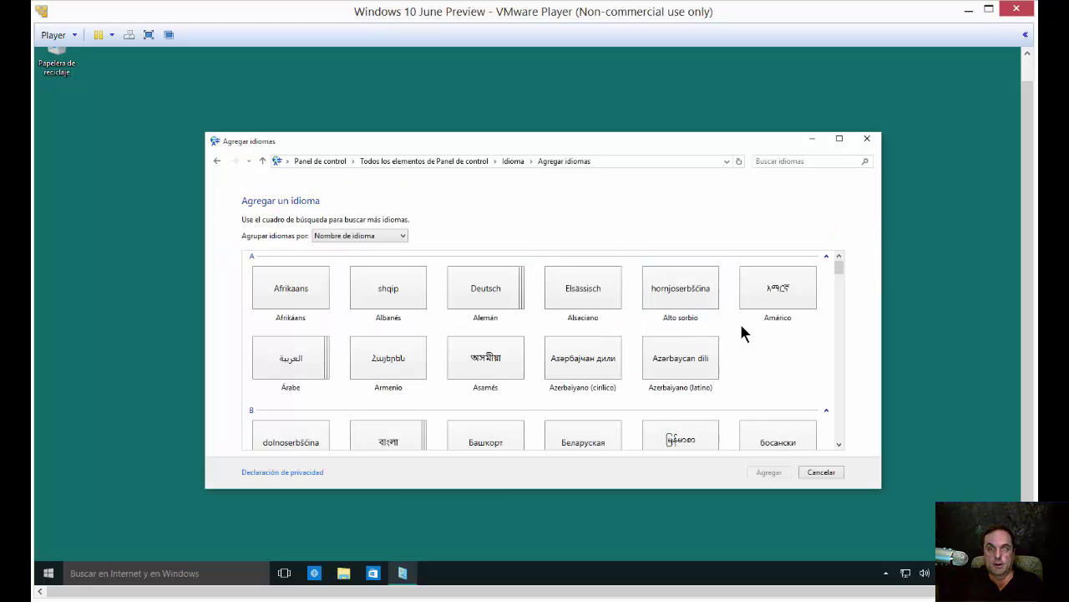
{"action": "scroll", "coordinate": [741, 326], "scroll_direction": "down", "scroll_amount": 6}
{"action": "scroll", "coordinate": [741, 326], "scroll_direction": "down", "scroll_amount": 8}
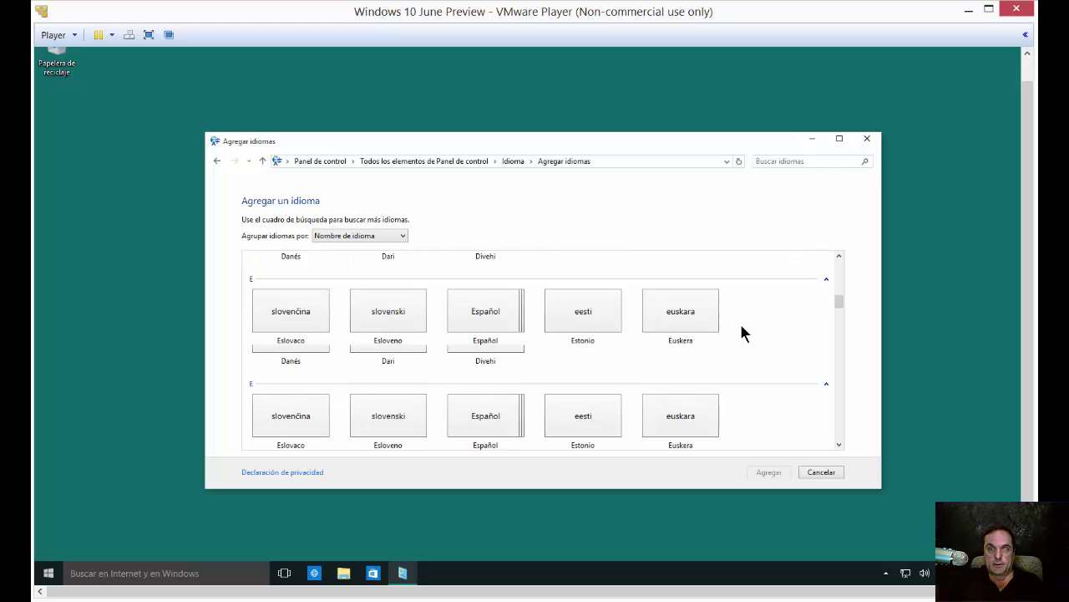
{"action": "scroll", "coordinate": [741, 333], "scroll_direction": "down", "scroll_amount": 8}
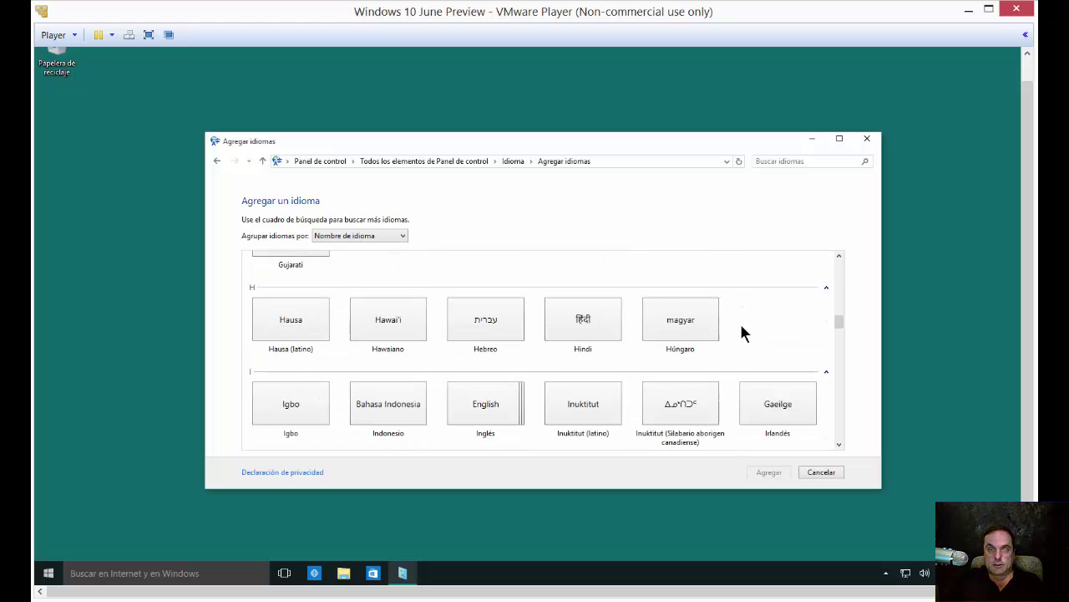
{"action": "scroll", "coordinate": [741, 332], "scroll_direction": "up", "scroll_amount": 18}
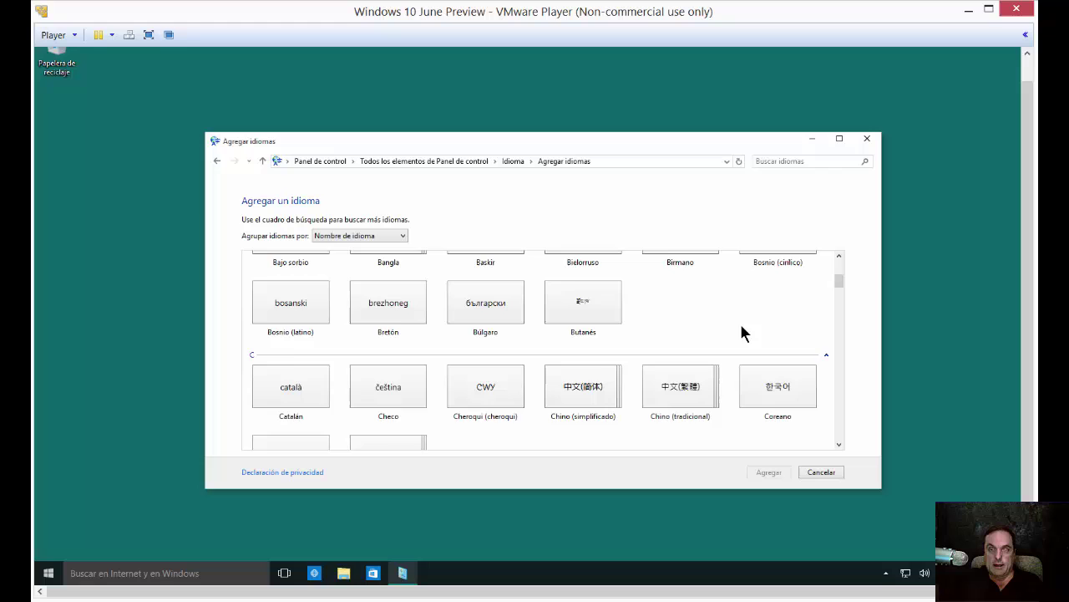
{"action": "scroll", "coordinate": [742, 333], "scroll_direction": "down", "scroll_amount": 3}
{"action": "scroll", "coordinate": [742, 327], "scroll_direction": "down", "scroll_amount": 6}
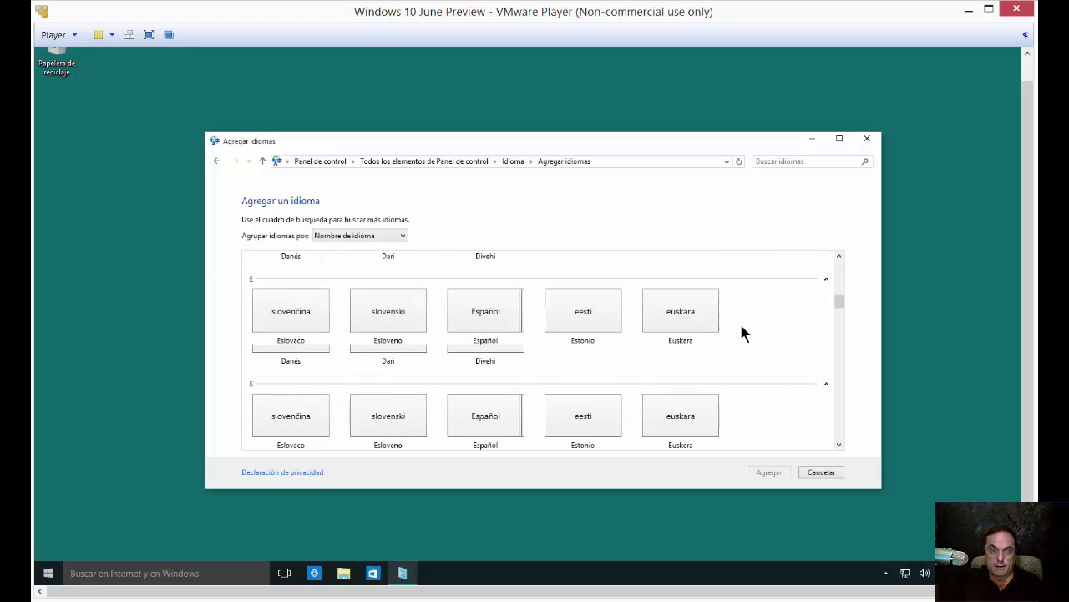
{"action": "scroll", "coordinate": [741, 326], "scroll_direction": "up", "scroll_amount": 2}
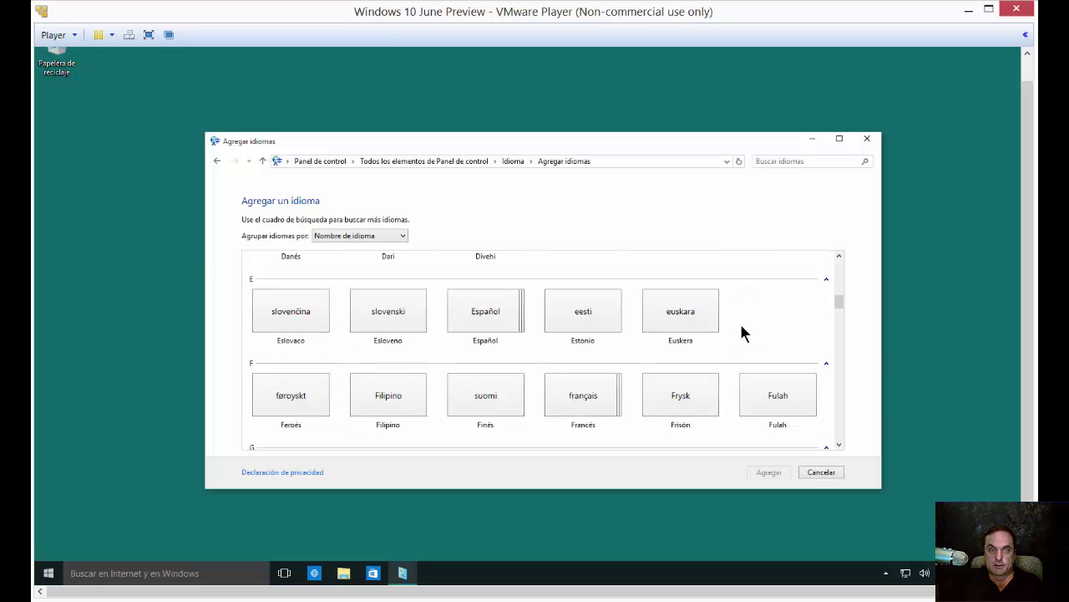
{"action": "scroll", "coordinate": [742, 332], "scroll_direction": "down", "scroll_amount": 5}
{"action": "scroll", "coordinate": [742, 333], "scroll_direction": "down", "scroll_amount": 3}
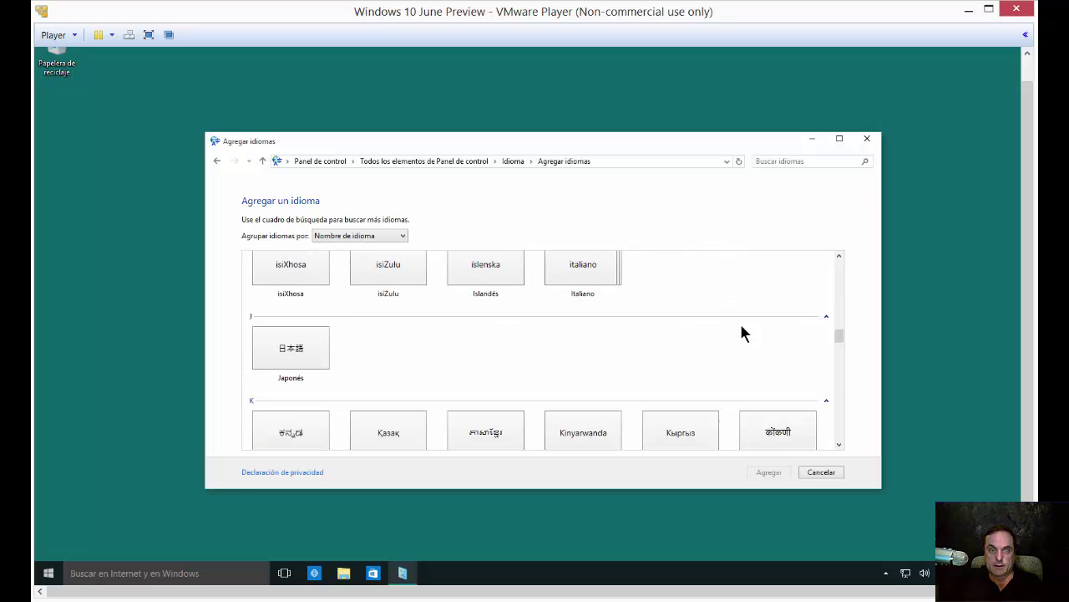
{"action": "scroll", "coordinate": [742, 333], "scroll_direction": "up", "scroll_amount": 3}
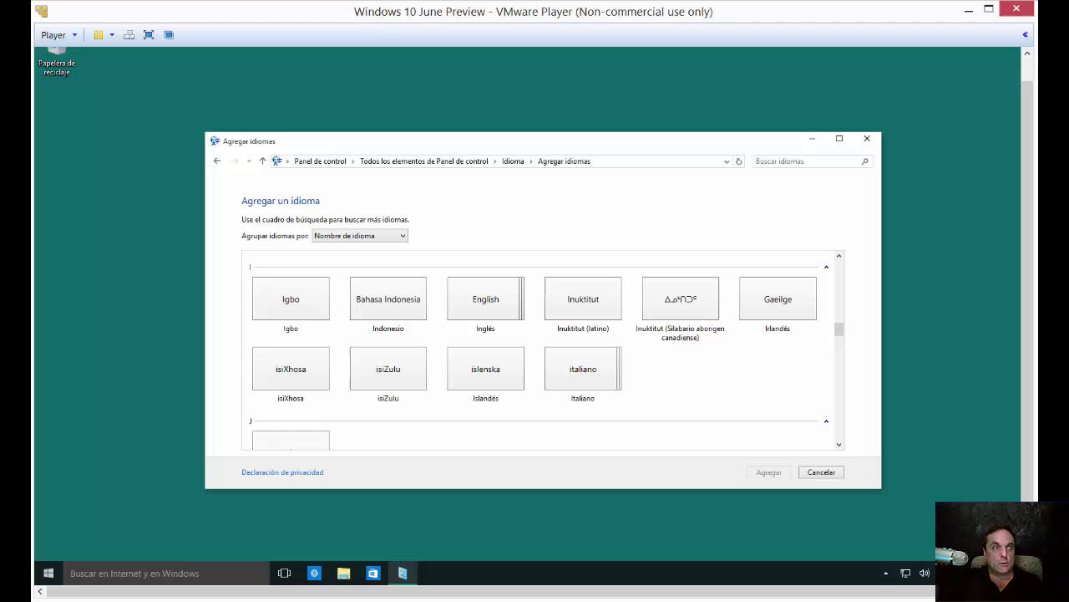
{"action": "key", "text": "alt+Tab"}
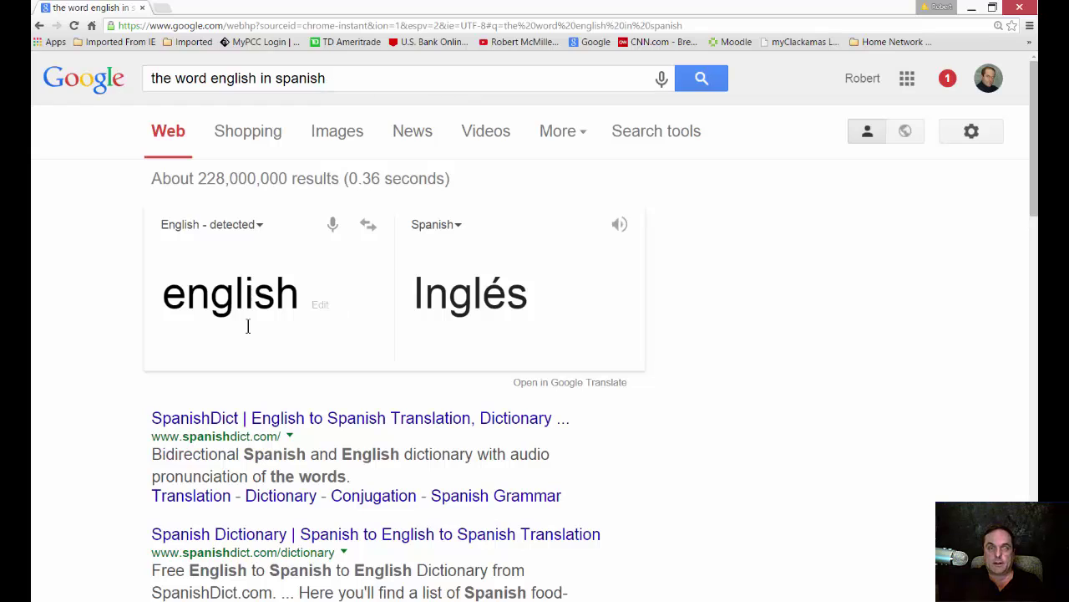
Highlight the translation 'Inglés' in the Google result
{"action": "left_click_drag", "start_coordinate": [413, 303], "coordinate": [547, 303]}
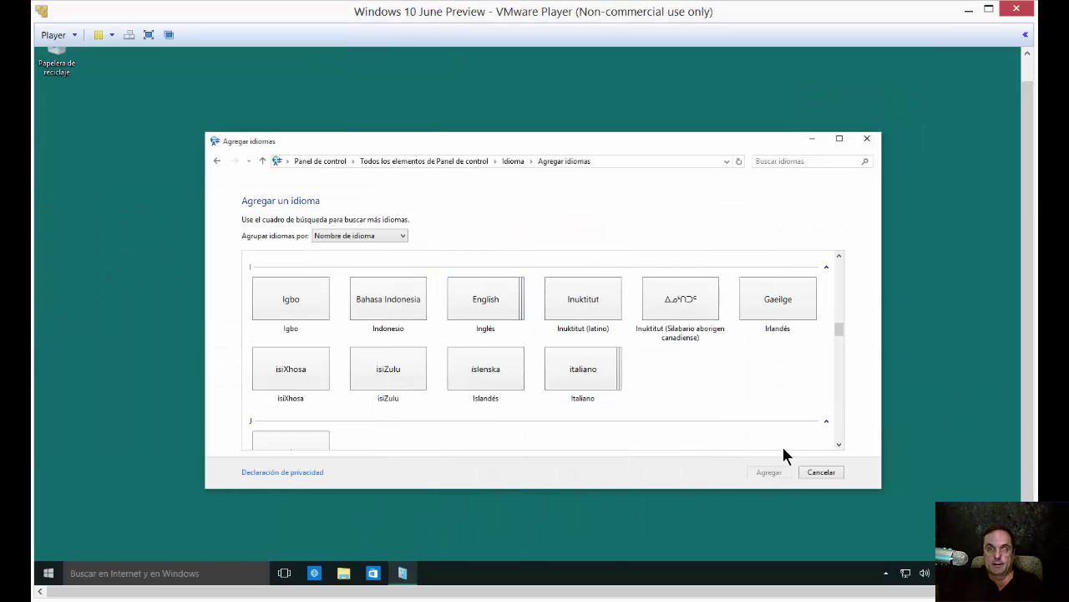
View the Inglés regional variants, then go back to the Idioma page
{"action": "double_click", "coordinate": [471, 300]}
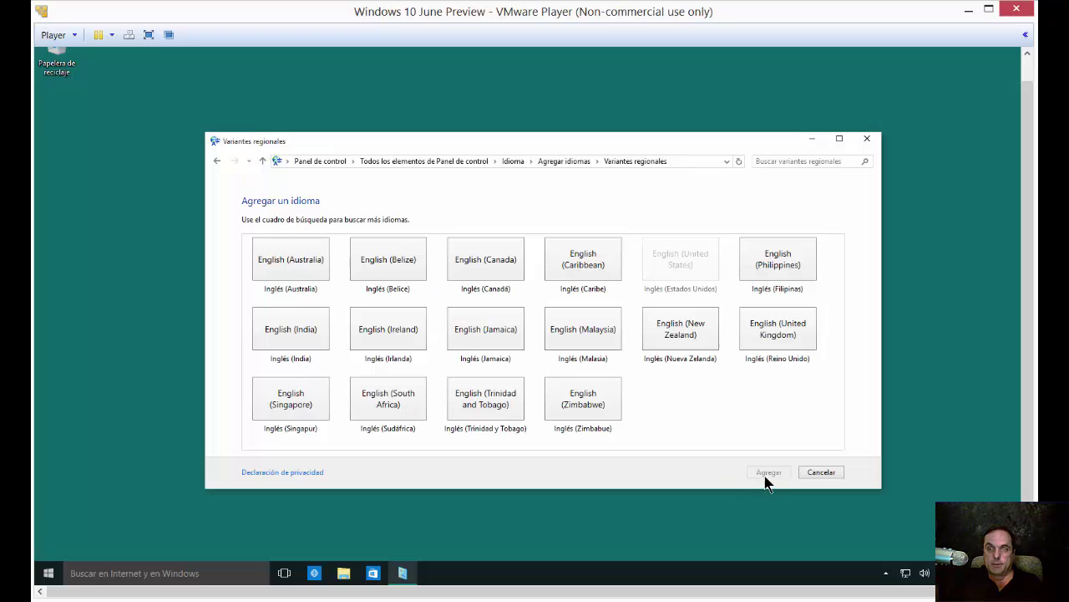
{"action": "left_click", "coordinate": [217, 161]}
{"action": "left_click", "coordinate": [217, 162]}
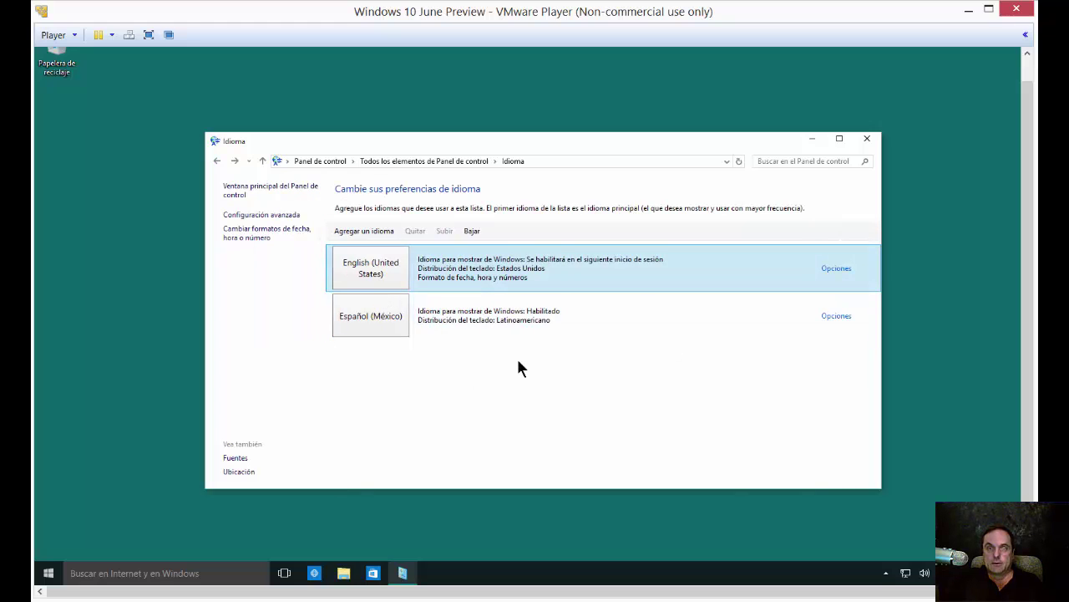
Close the Idioma window and scroll the now-English Control Panel items list
{"action": "left_click", "coordinate": [867, 139]}
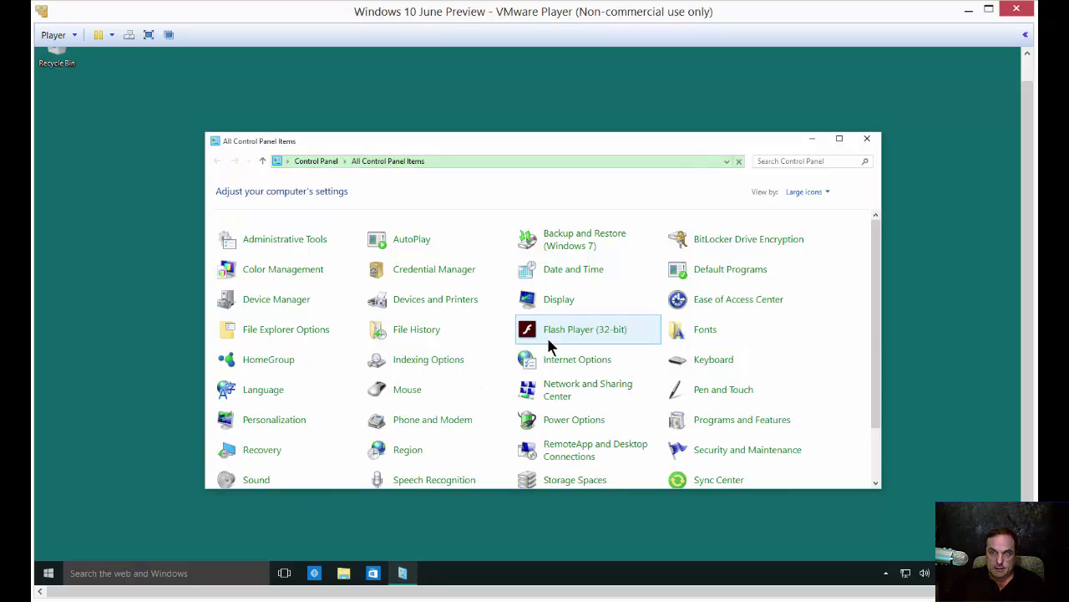
{"action": "scroll", "coordinate": [728, 370], "scroll_direction": "down", "scroll_amount": 1}
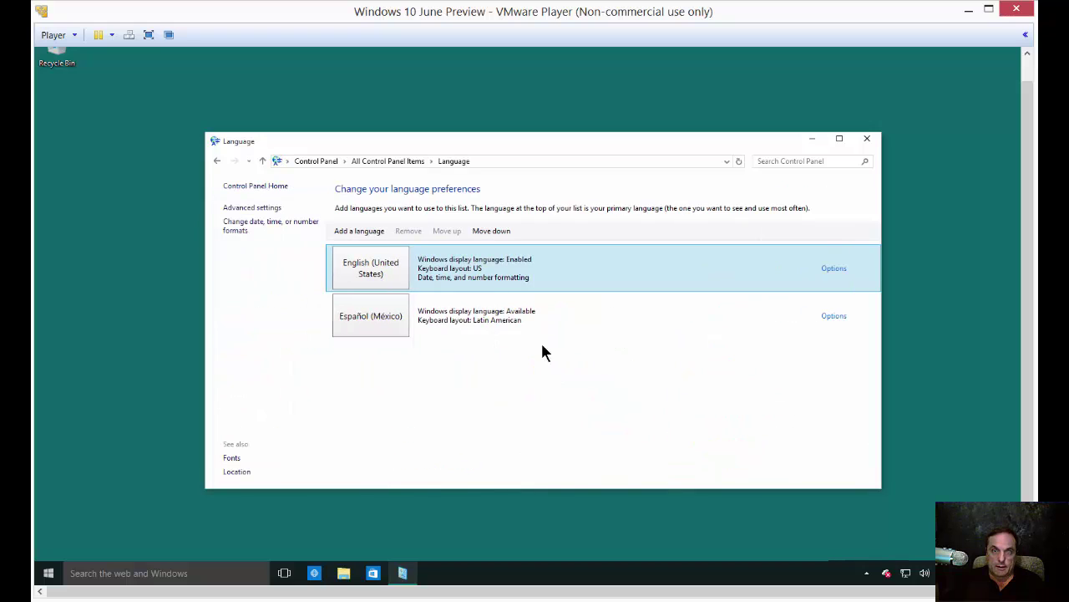
Open Add a language and group languages by Writing system, starting with Arabic script
{"action": "left_click", "coordinate": [360, 232]}
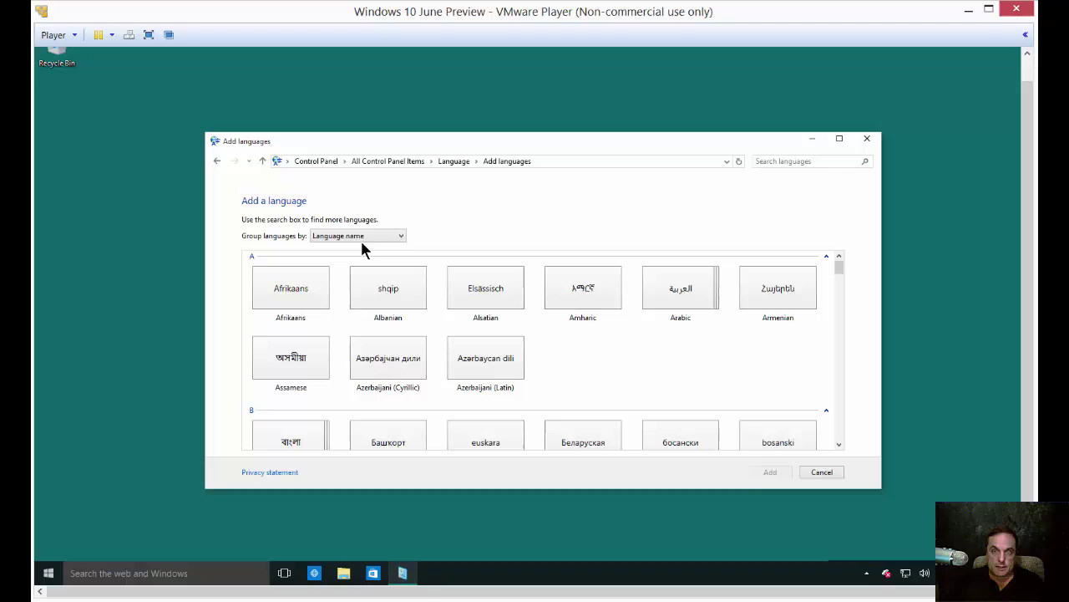
{"action": "left_click", "coordinate": [400, 236]}
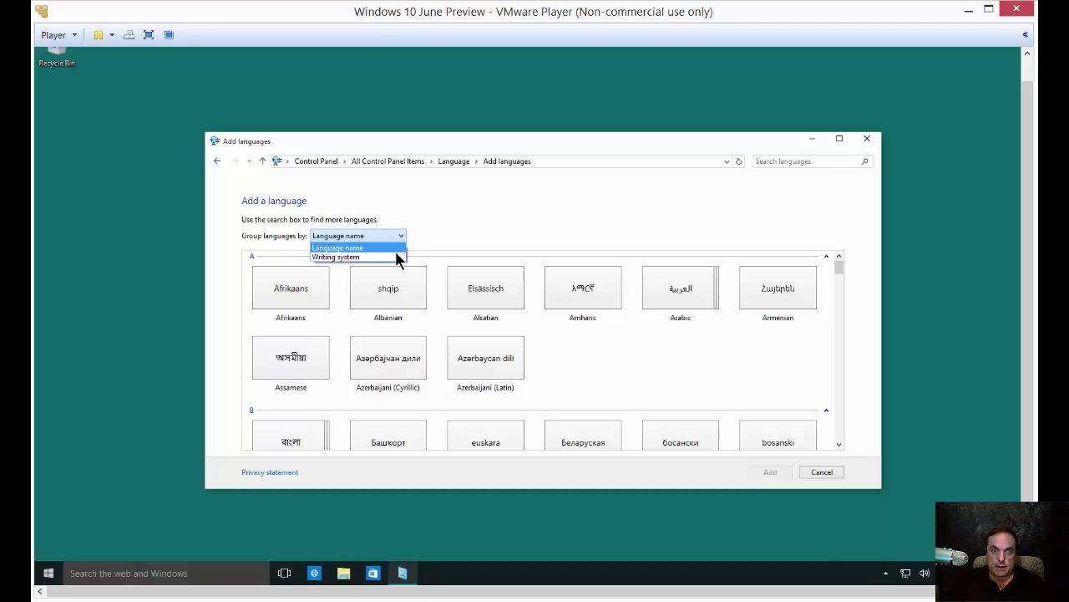
{"action": "left_click", "coordinate": [398, 258]}
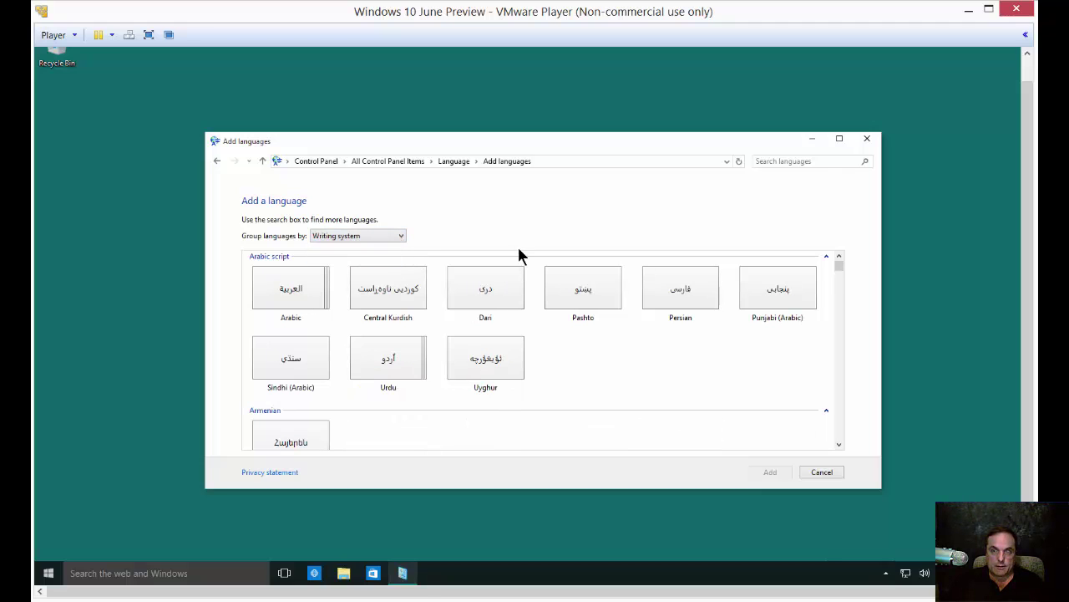
{"action": "scroll", "coordinate": [838, 372], "scroll_direction": "down", "scroll_amount": 6}
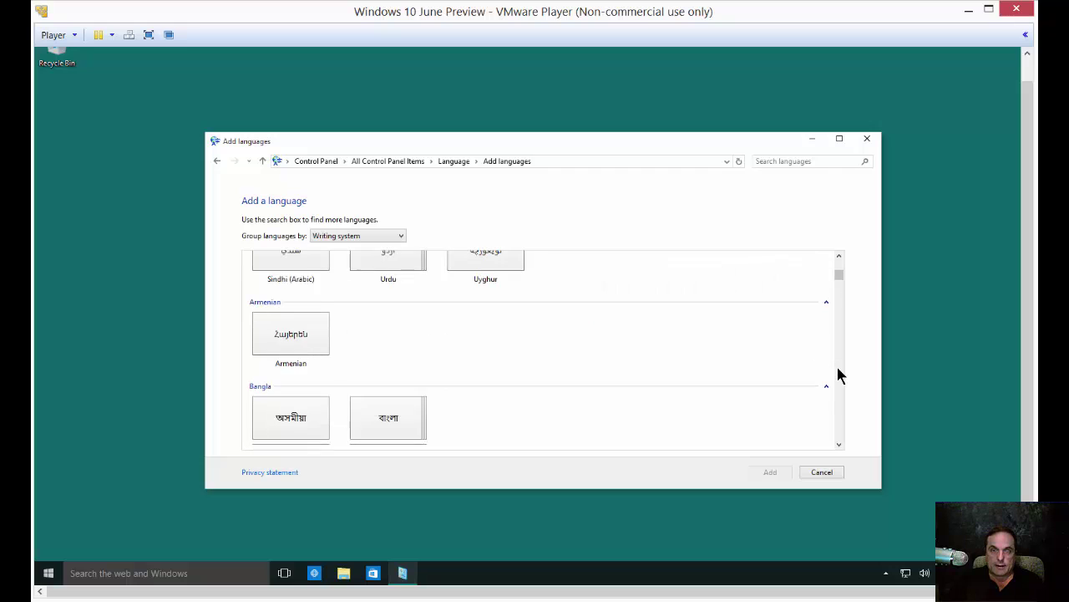
{"action": "scroll", "coordinate": [838, 375], "scroll_direction": "down", "scroll_amount": 3}
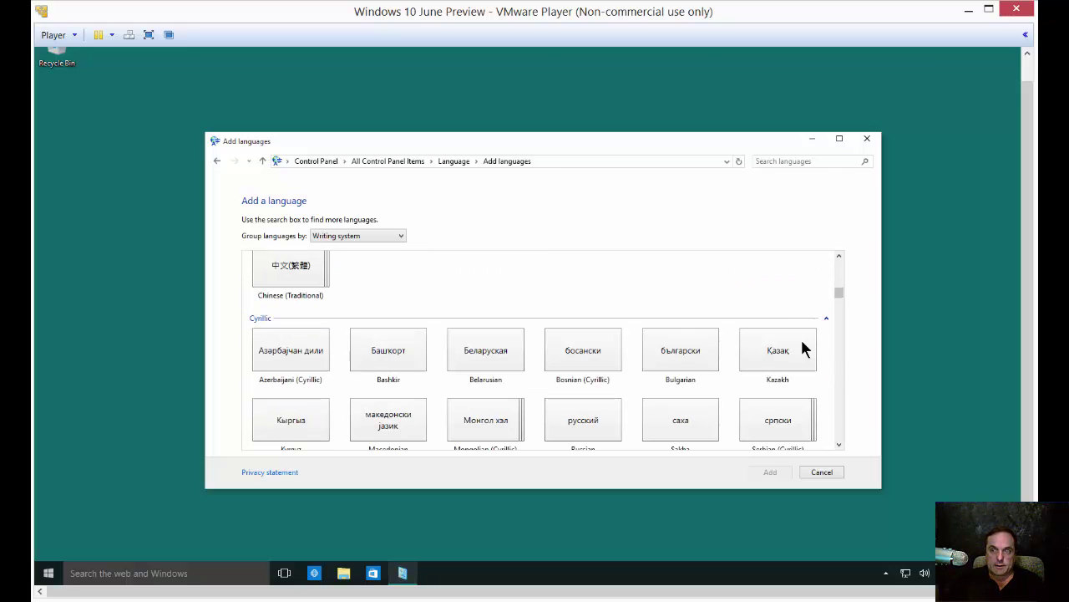
{"action": "scroll", "coordinate": [806, 326], "scroll_direction": "up", "scroll_amount": 10}
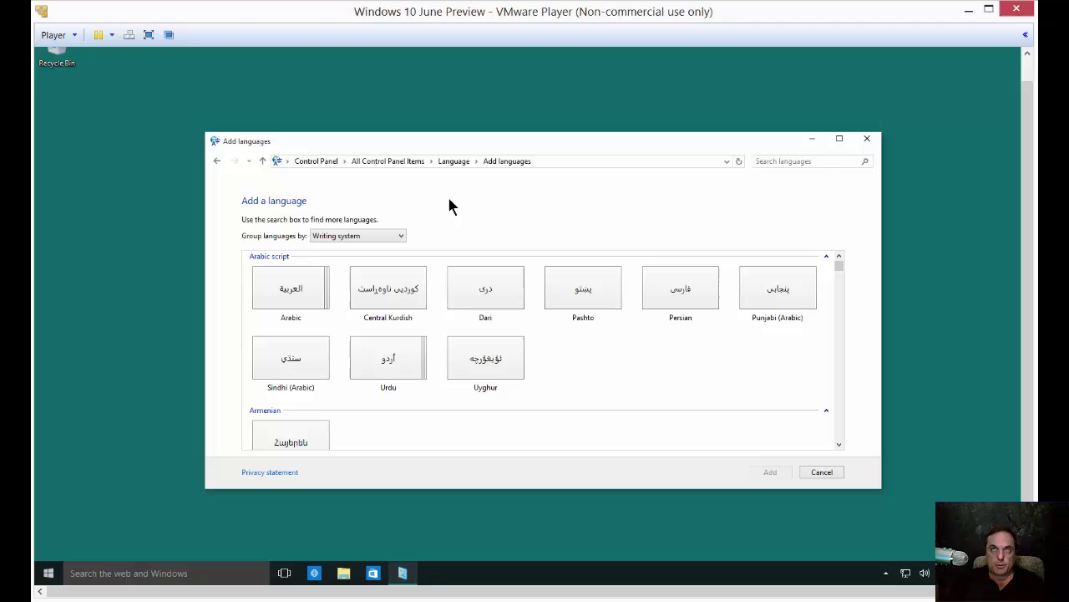